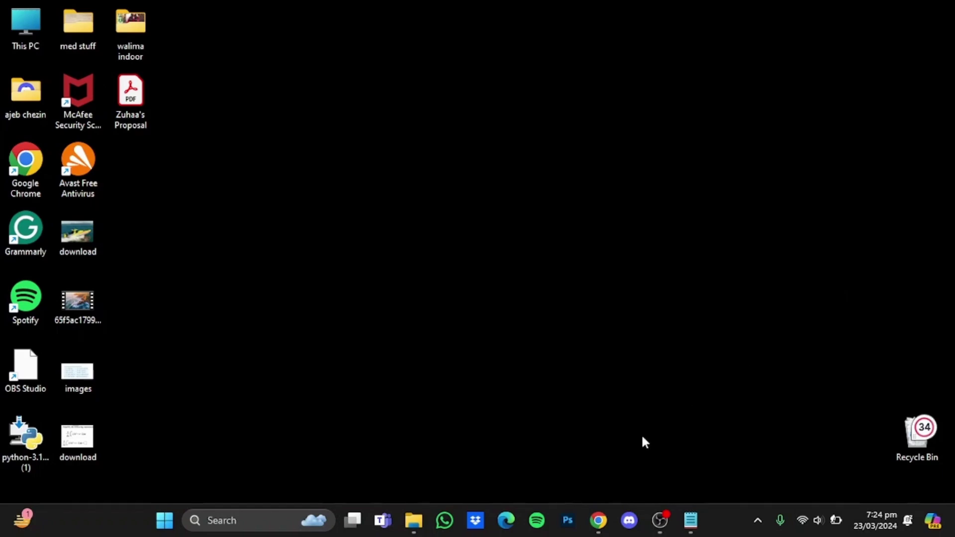
Step: Launch Google Chrome from the taskbar to reach ChatGPT
left_click(601, 516)
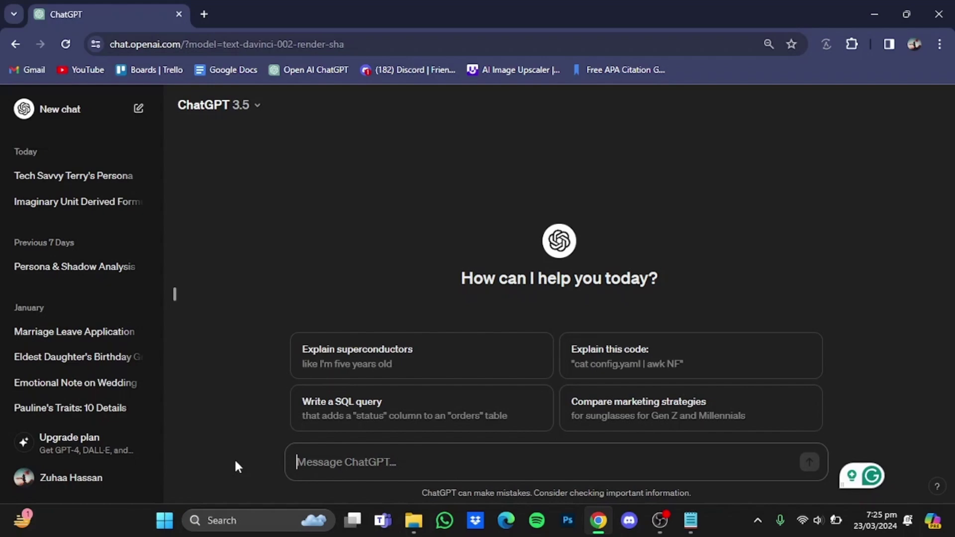
Step: Open the account menu from the profile name in the ChatGPT sidebar
left_click(104, 485)
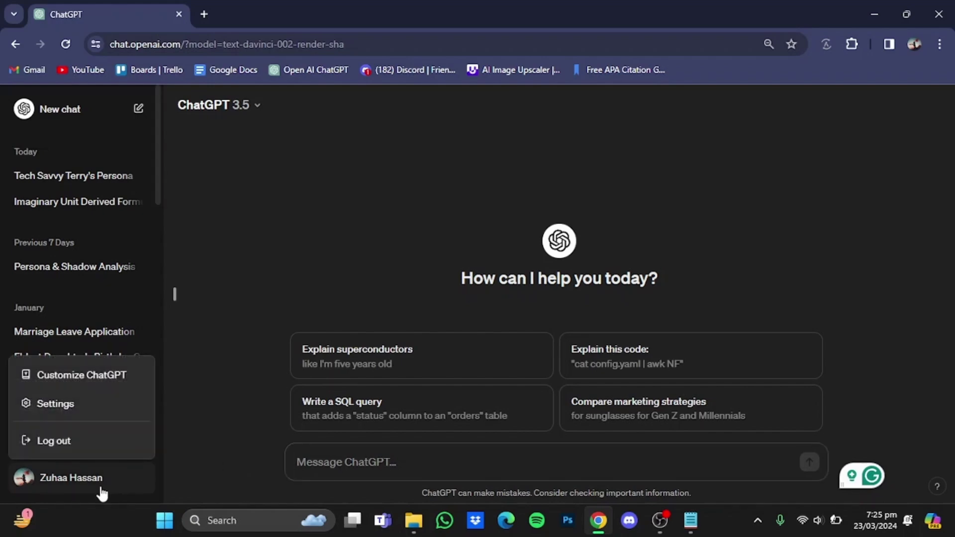
Step: Confirm Chat history & training is on under Settings > Data controls, then close Settings
left_click(123, 404)
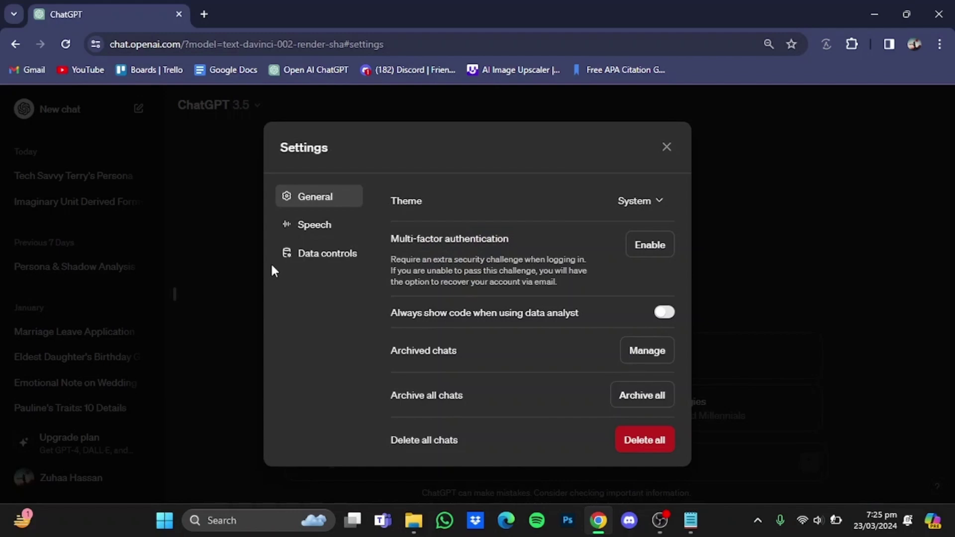
left_click(309, 254)
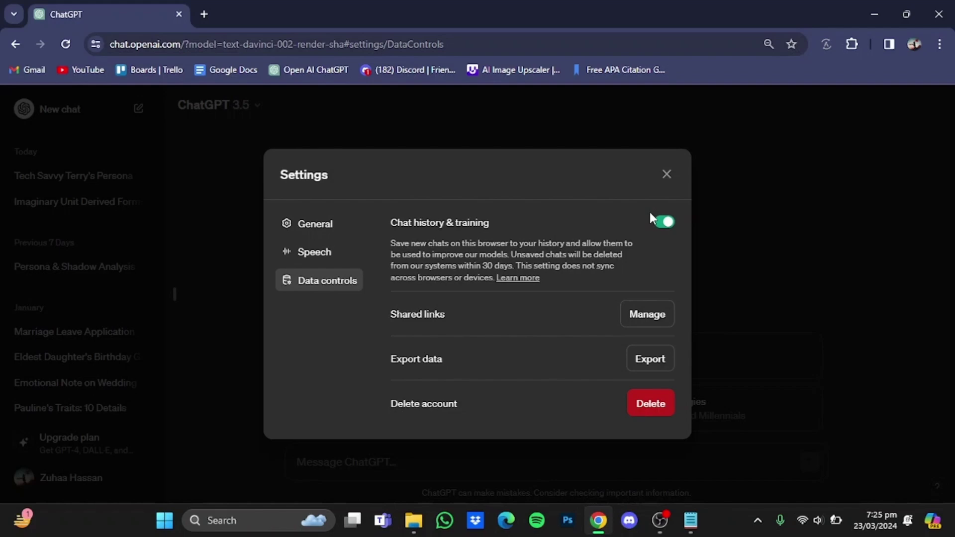
left_click(886, 220)
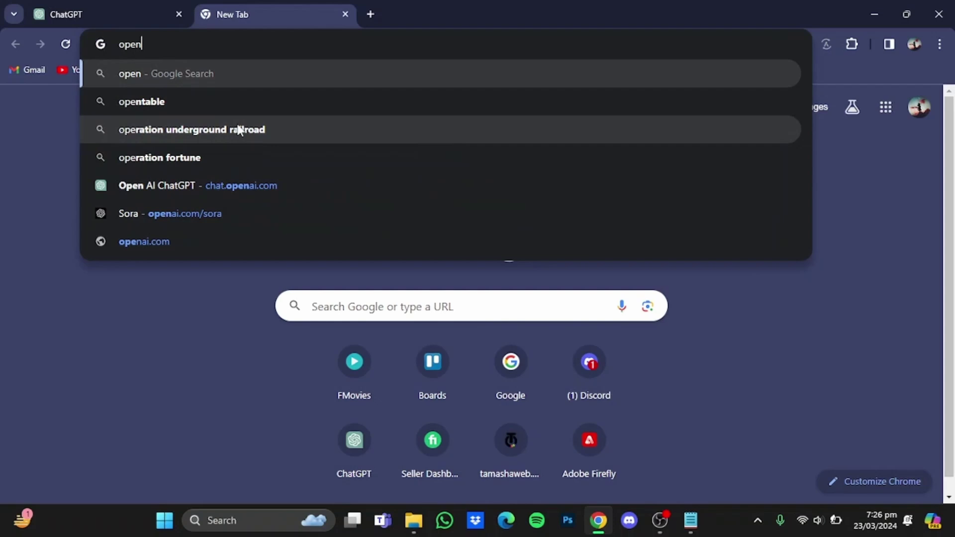
type(" ai statu")
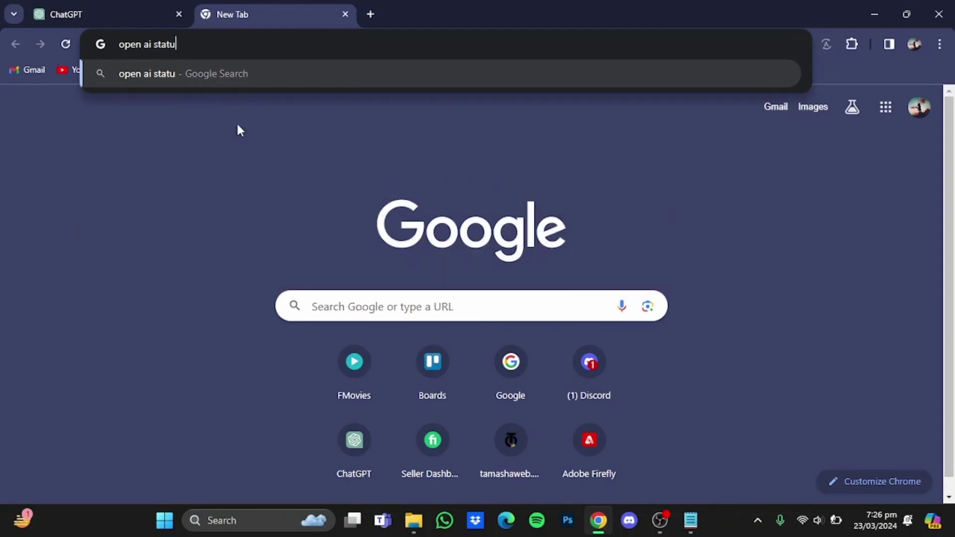
type("s")
Step: Search Google for 'open ai status' in a new tab
key("Return")
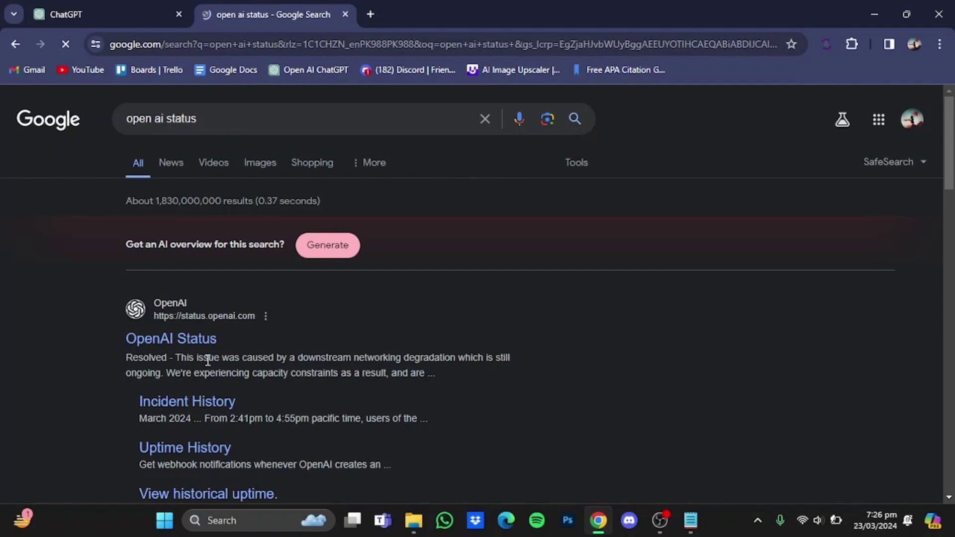
Step: Open the OpenAI Status result to review uptime and past incidents
left_click(179, 343)
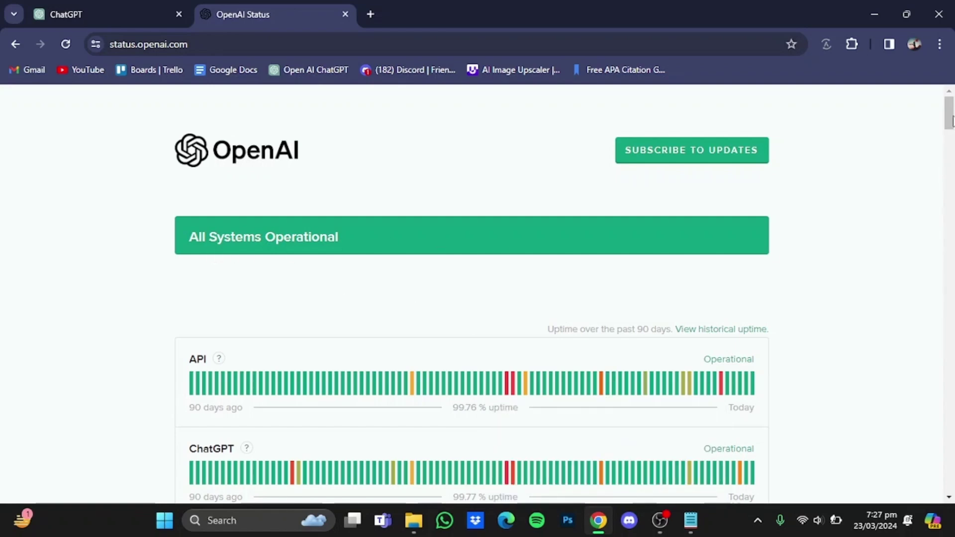
left_click_drag(952, 120, 941, 168)
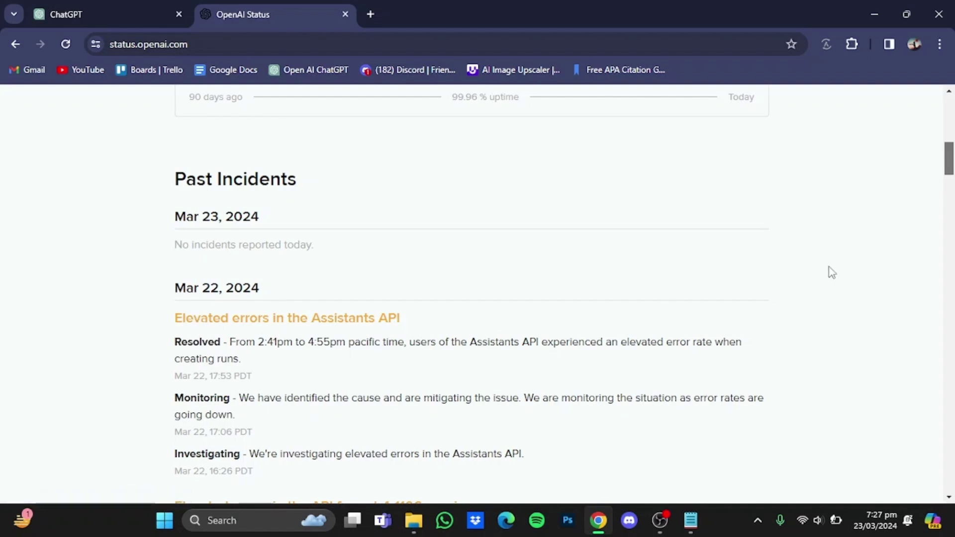
left_click_drag(952, 171, 951, 178)
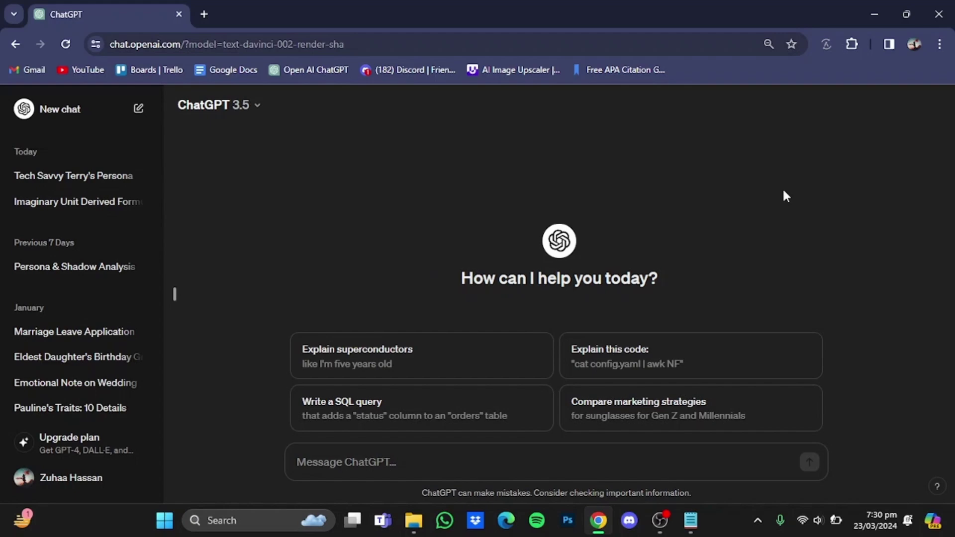
Step: Open Chrome's Clear browsing data dialog from the three-dot menu
left_click(939, 44)
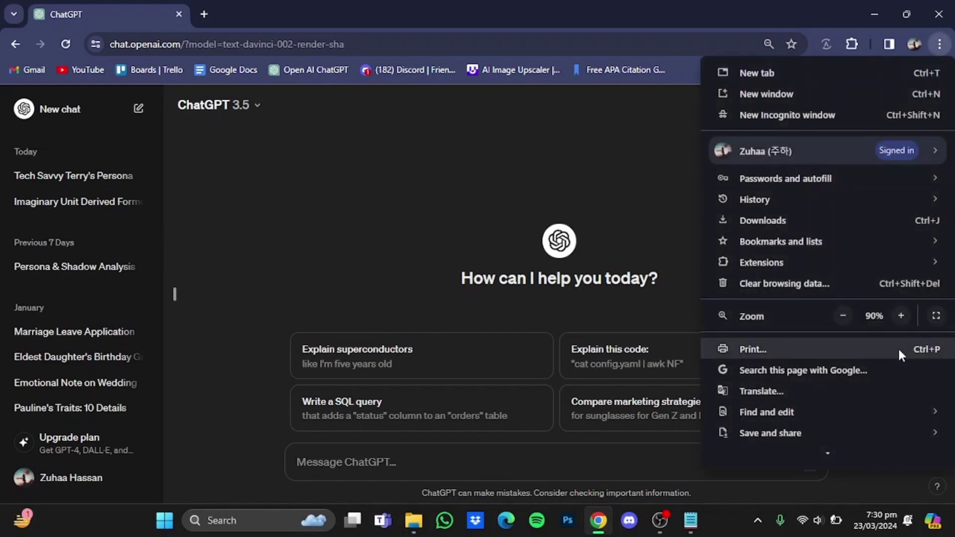
left_click(807, 284)
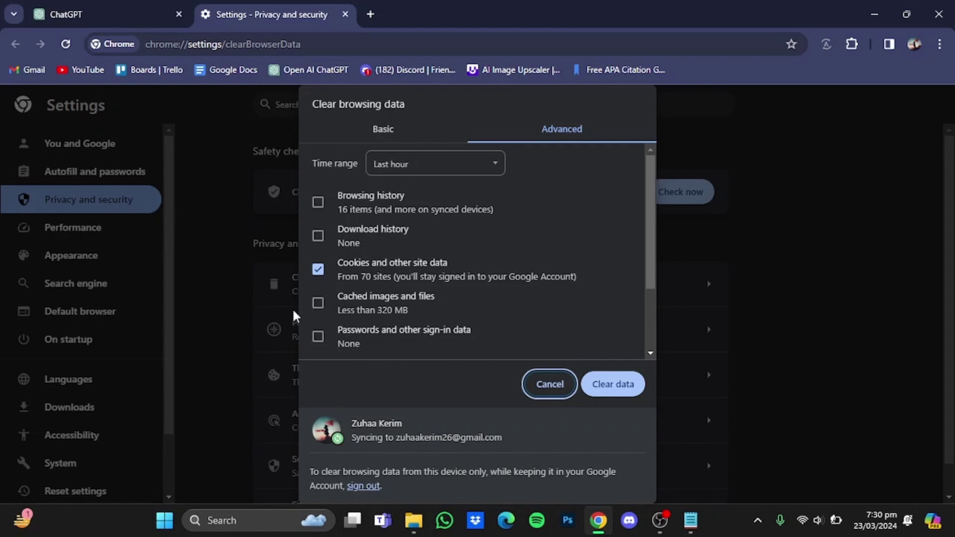
Step: Clear the last hour's browsing history only, keeping cookies and site data
left_click(319, 202)
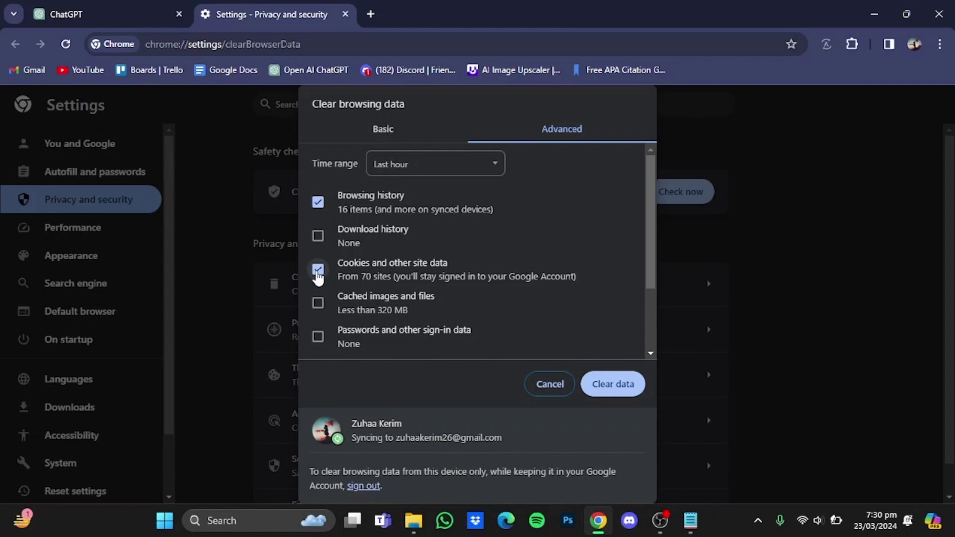
left_click(318, 270)
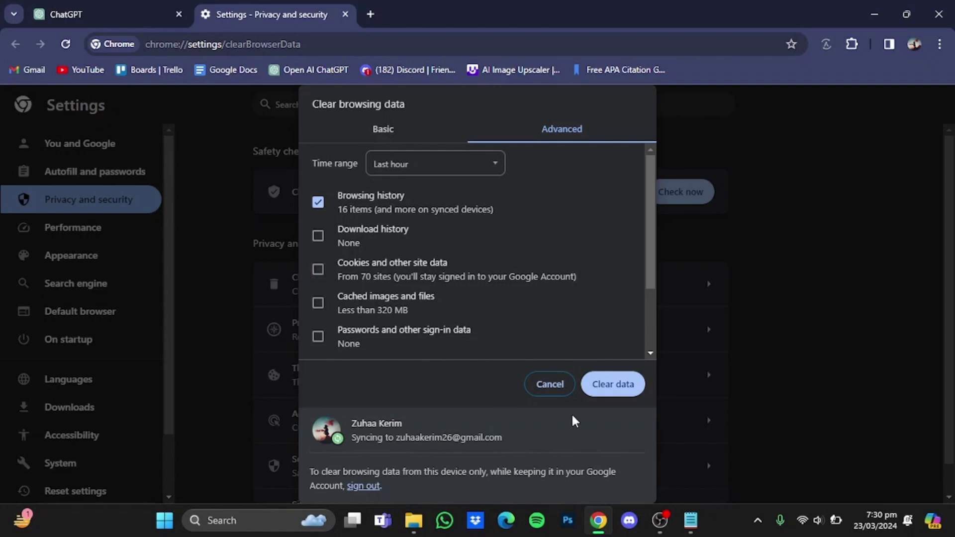
left_click(612, 395)
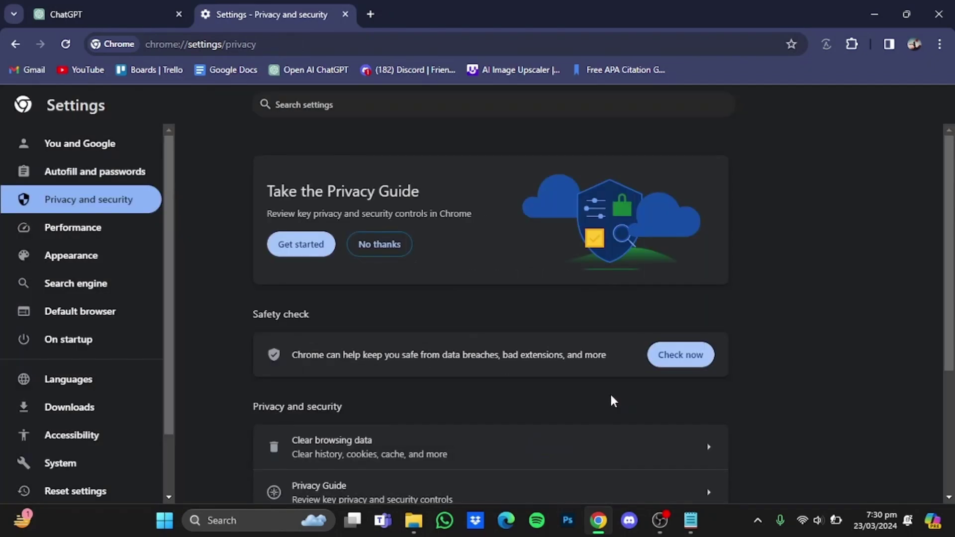
Step: Return to the ChatGPT tab and open, then dismiss, the account menu
left_click(140, 11)
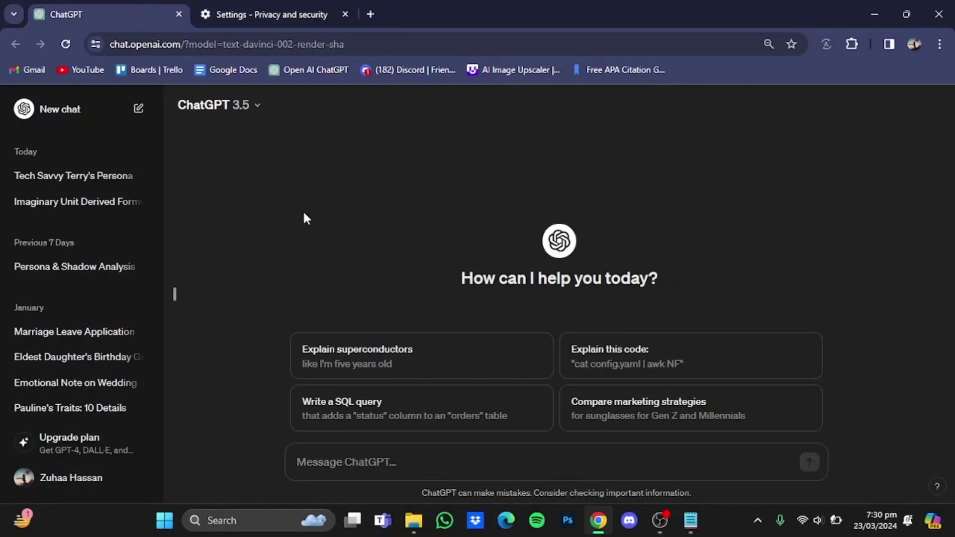
left_click(130, 482)
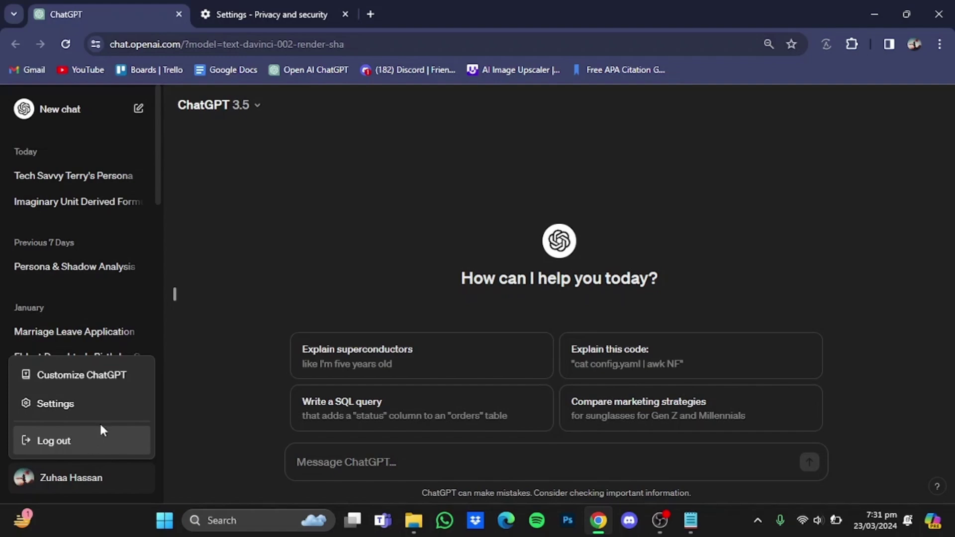
mouse_move(67, 176)
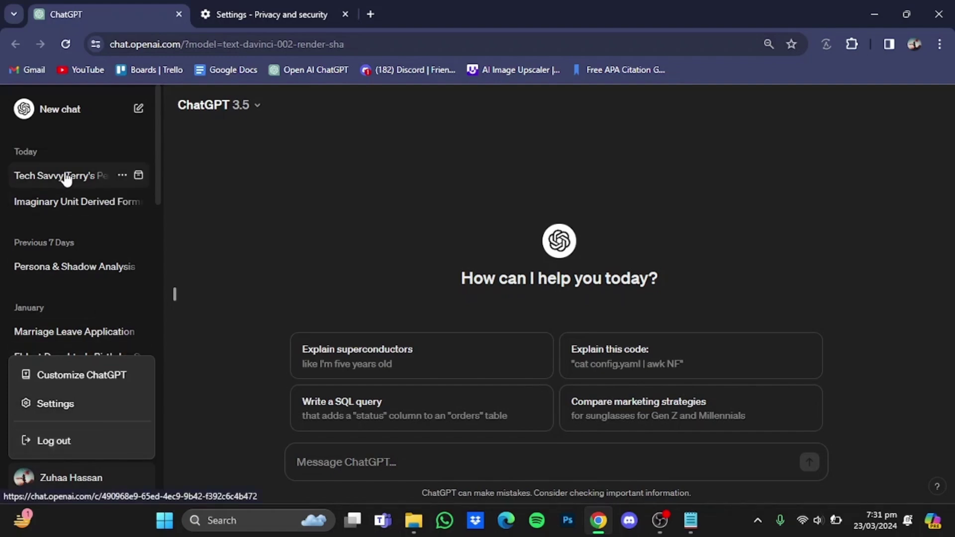
left_click(274, 263)
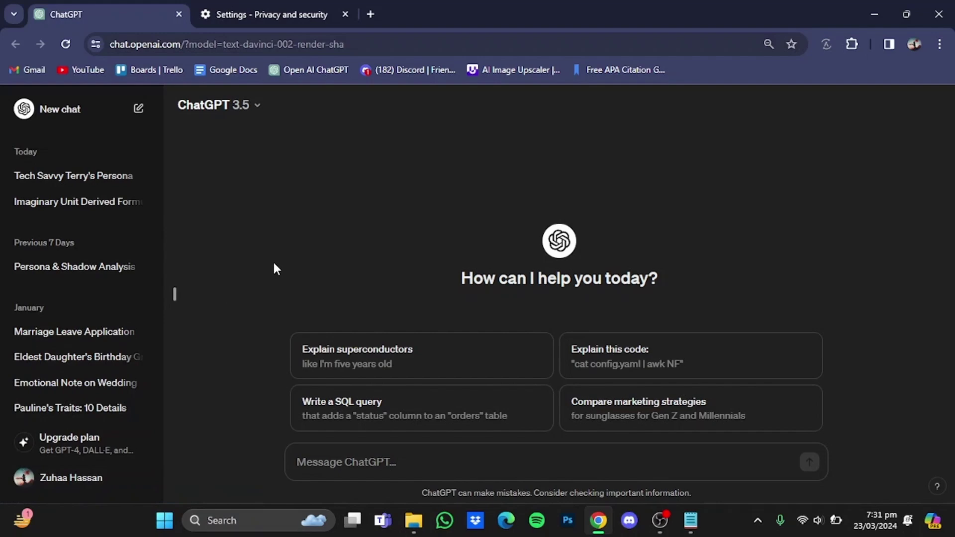